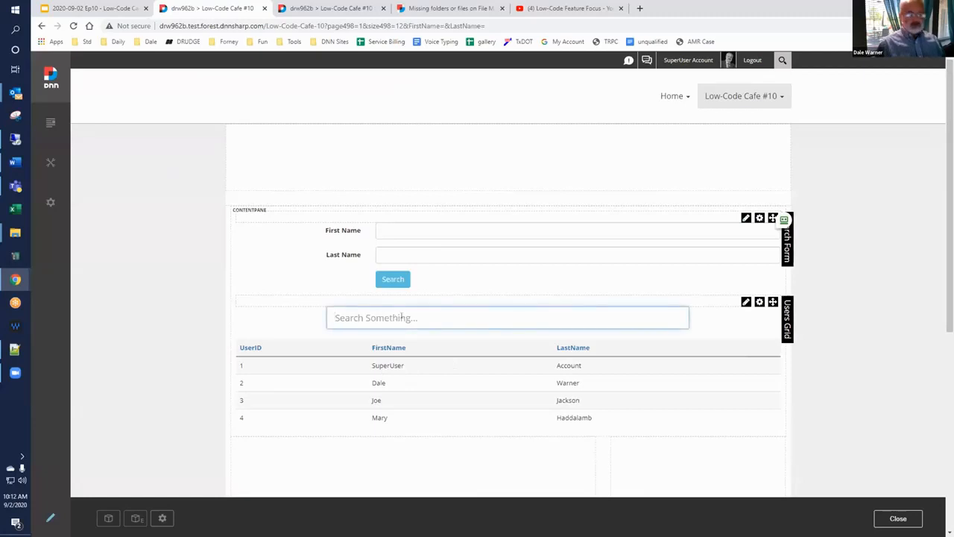
Step: Search the users grid for "da" with its general search box, and clear the search
type("da")
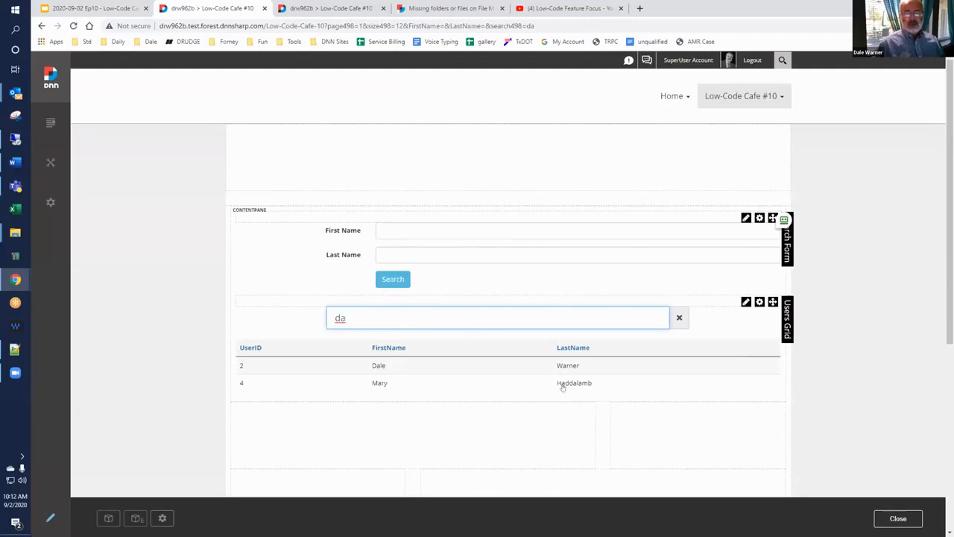
left_click_drag(346, 317, 272, 316)
key("BackSpace")
Step: Filter the users grid through the search form with "da" as First Name
left_click(409, 226)
type("da")
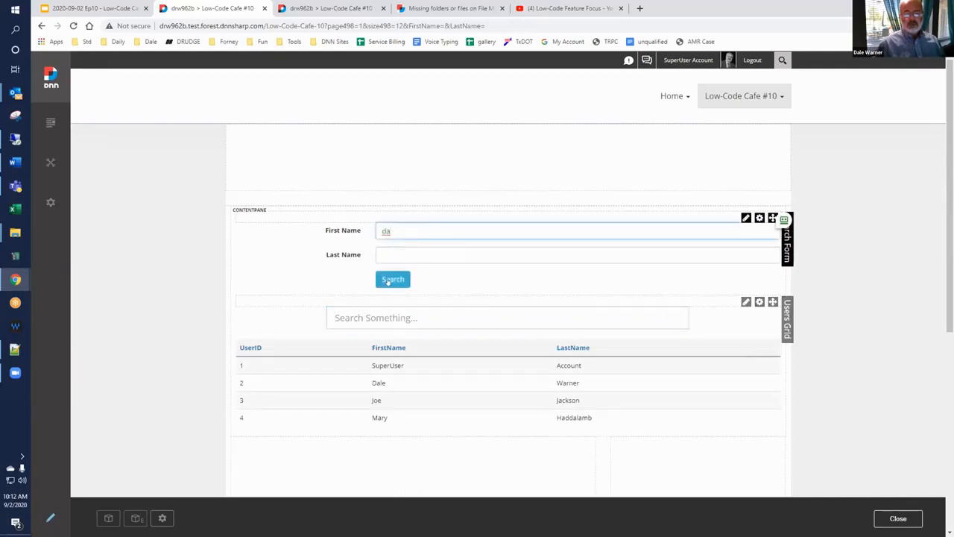
left_click(387, 280)
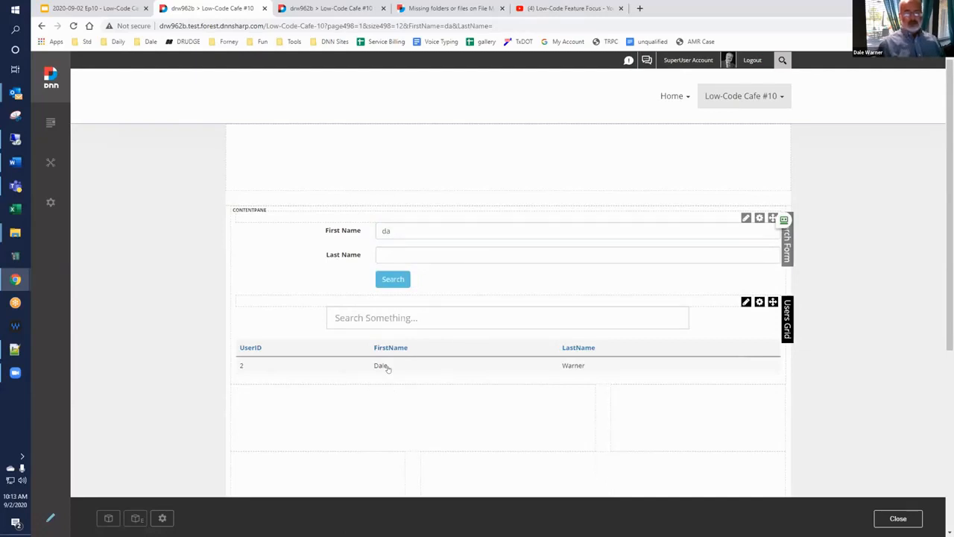
Step: Add an avt.ActionForm module above the users grid on the "Let's do it!" page
left_click(328, 8)
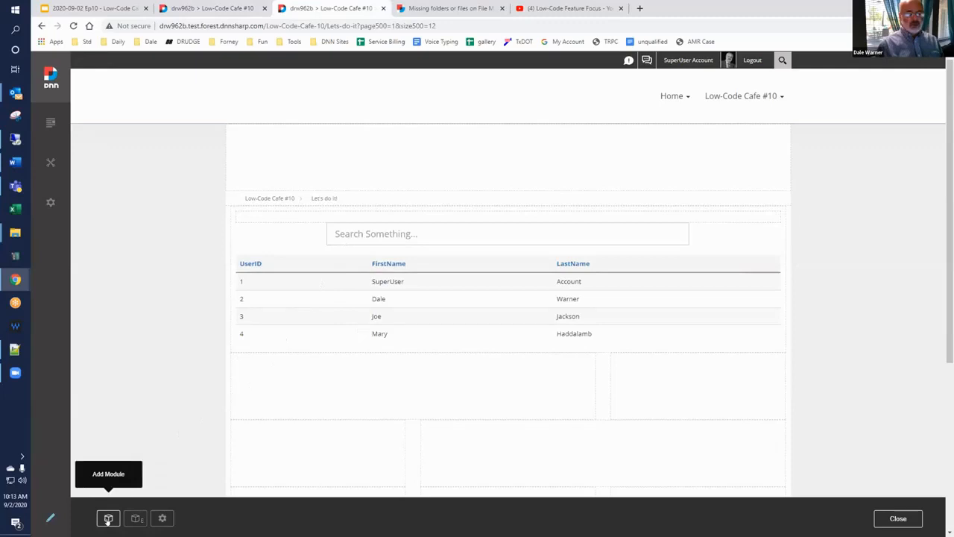
left_click(108, 517)
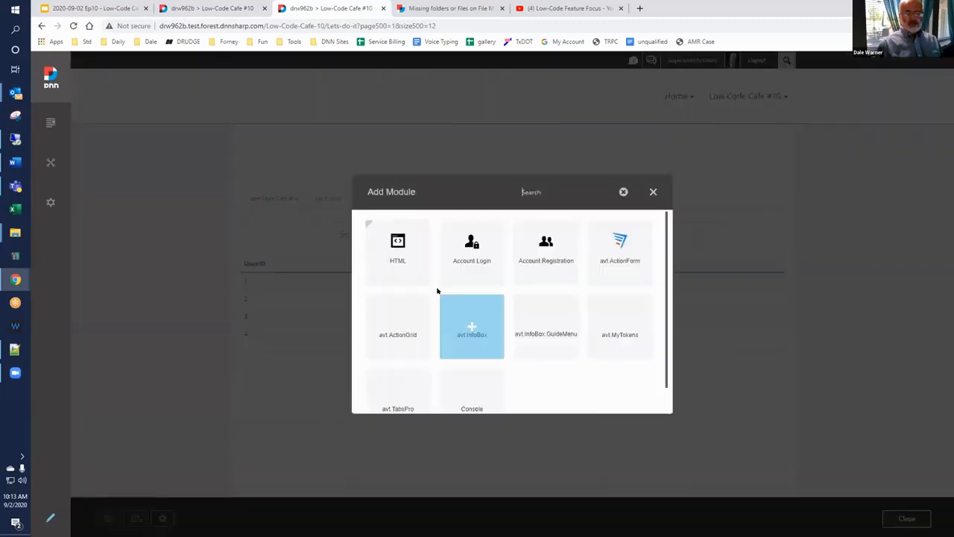
left_click(639, 273)
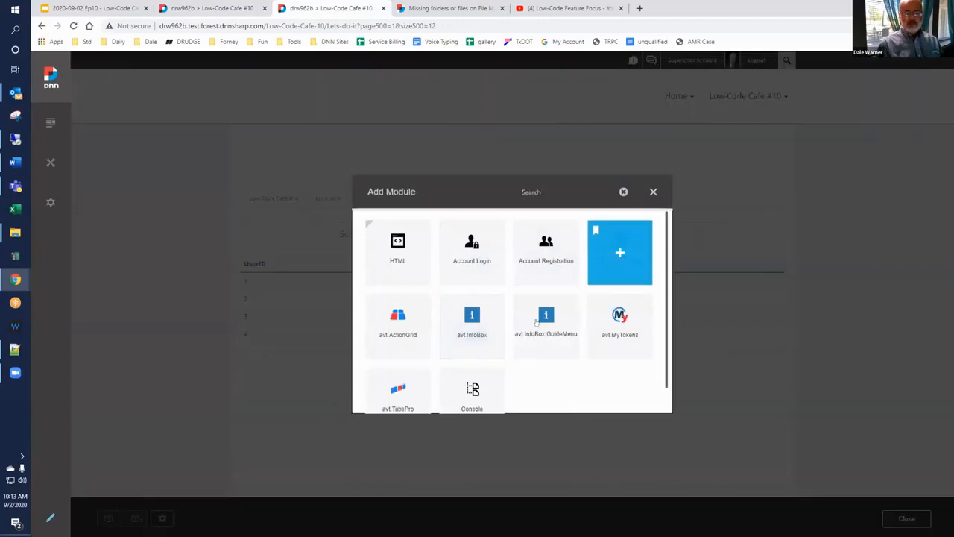
left_click_drag(575, 264, 504, 236)
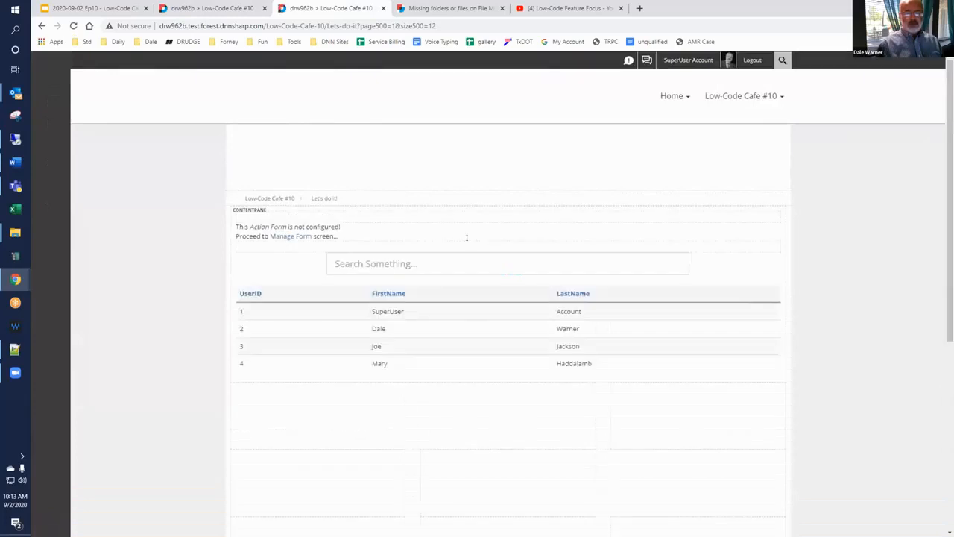
Step: Open the new Action Form's management screen and set the module title to "Filtering Form"
left_click(289, 236)
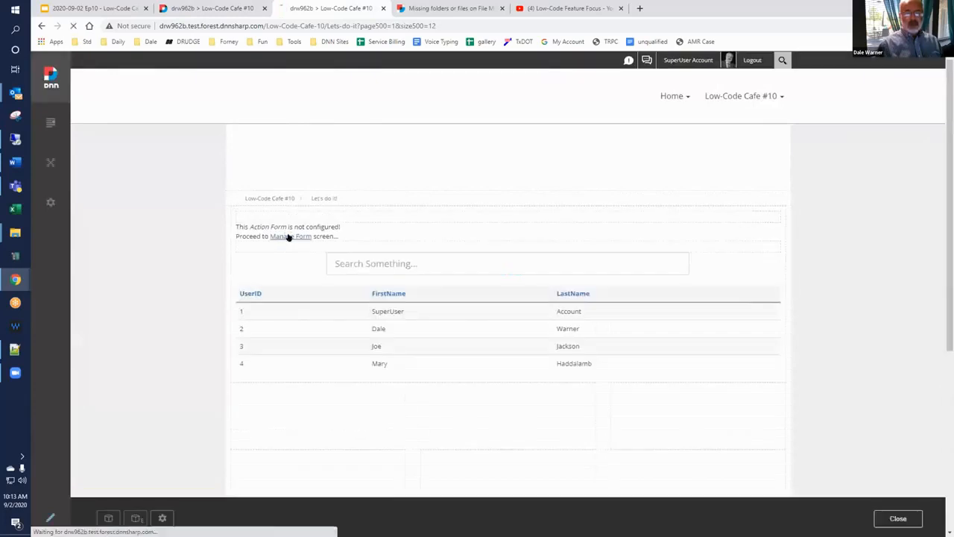
left_click(711, 275)
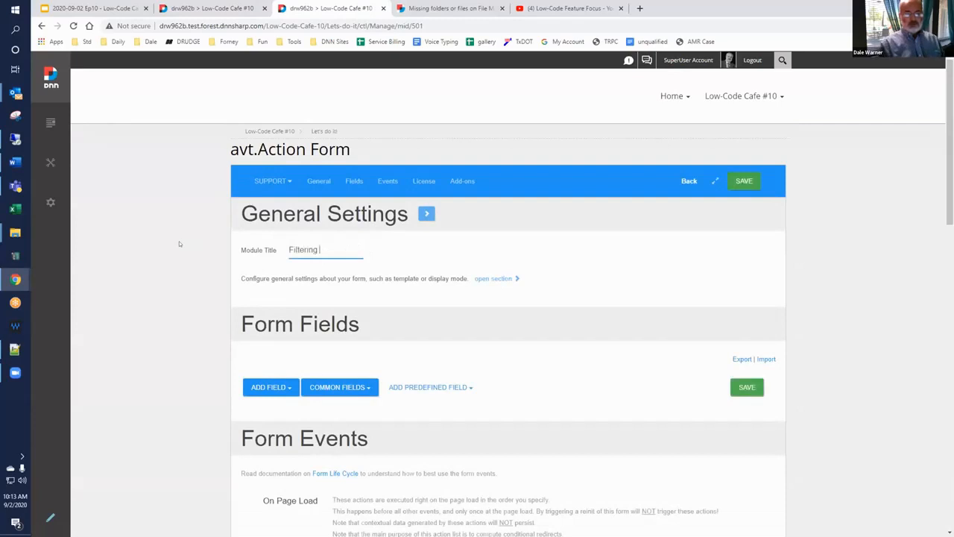
type("Form")
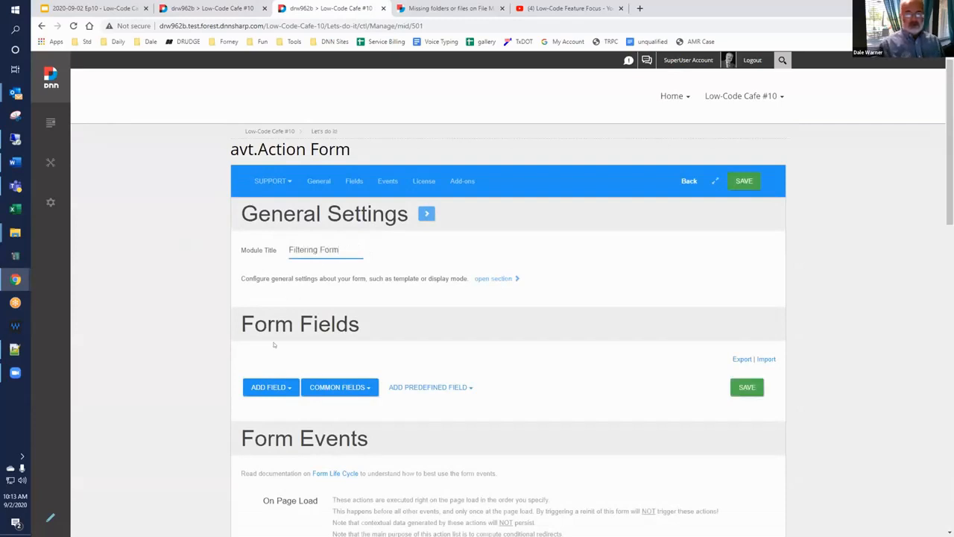
Step: Add a Text Box field titled "First Name" to the form and collapse its settings
scroll(274, 344, "down", 2)
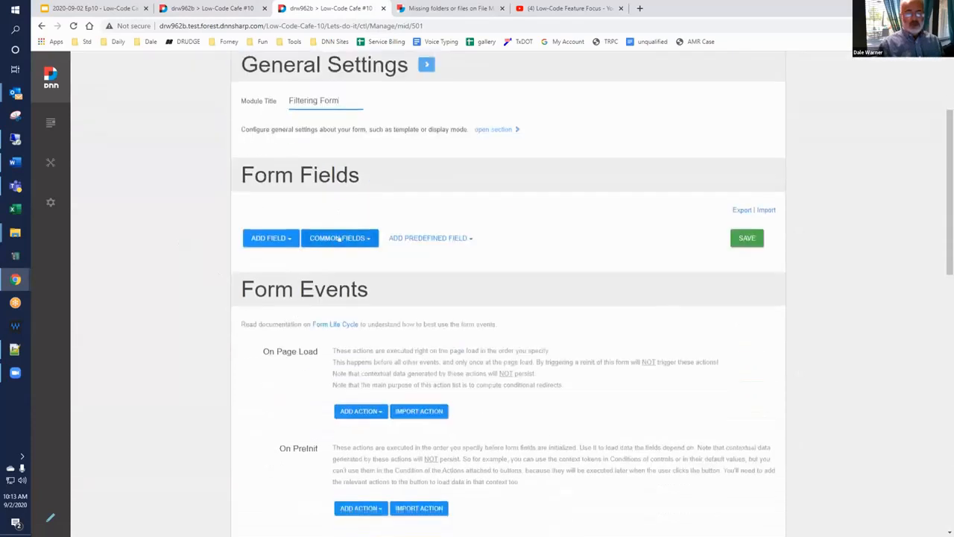
left_click(337, 239)
left_click(323, 414)
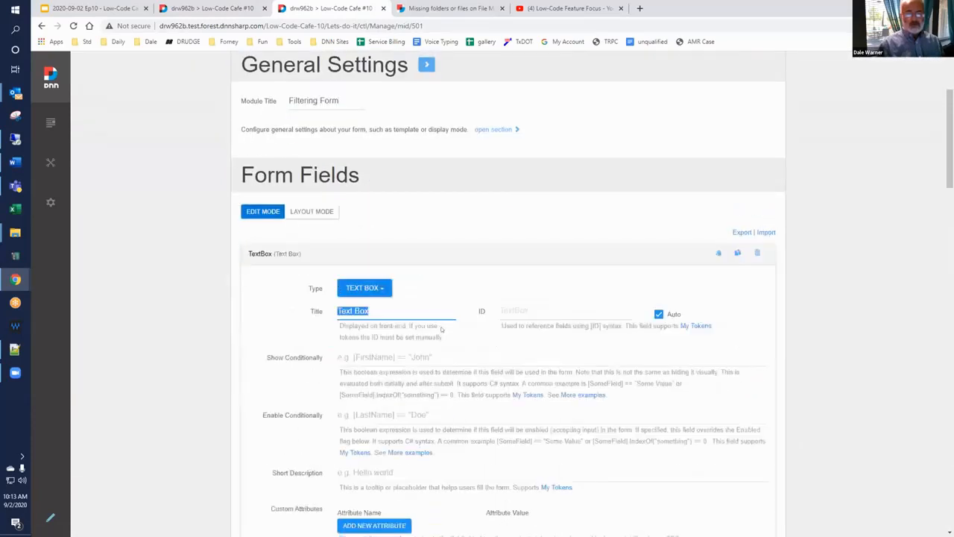
type("Fil")
type("st")
type(" Name")
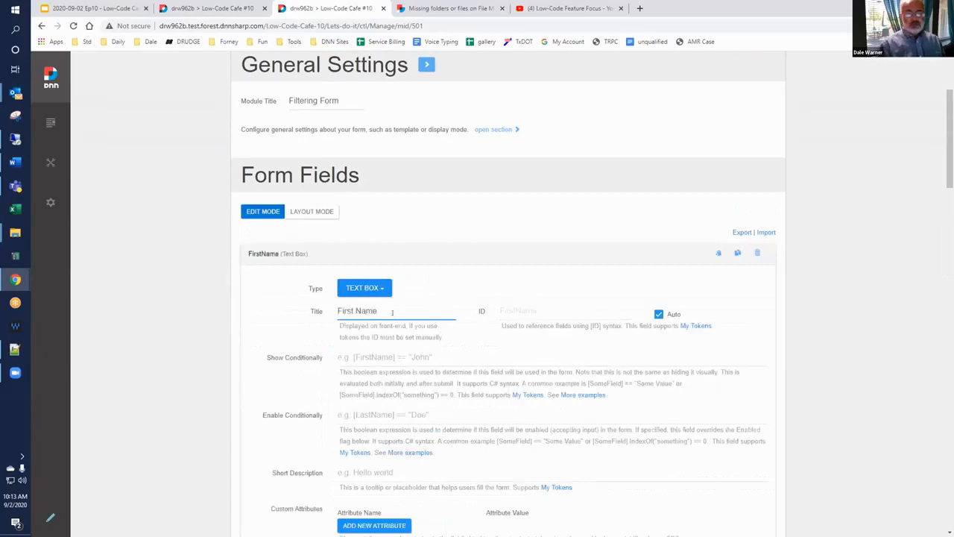
left_click(535, 255)
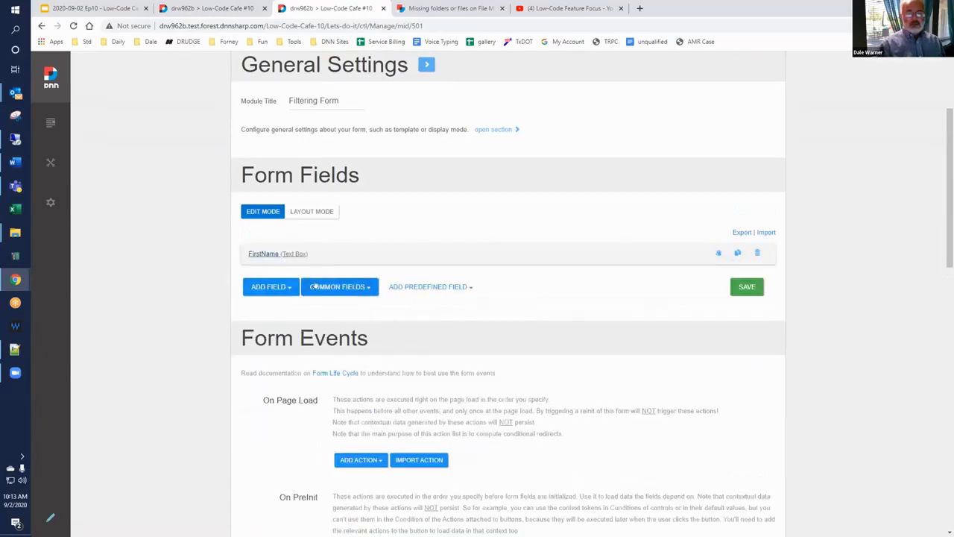
Step: Add a second Text Box field titled "Last Name" and collapse its settings
left_click(315, 286)
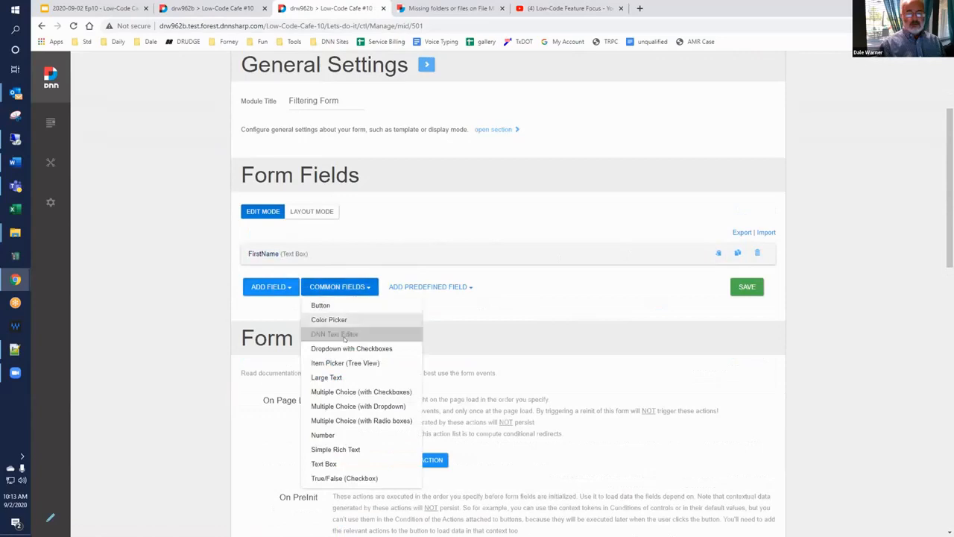
left_click(339, 461)
type("Last Name")
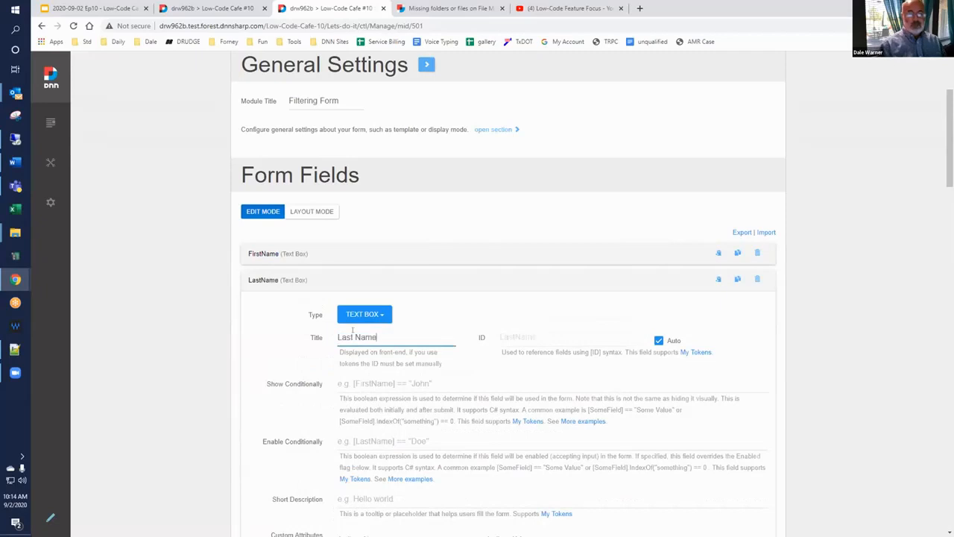
left_click(266, 281)
Step: Add a Button field titled "Search" to the form
scroll(328, 224, "down", 2)
left_click(326, 216)
left_click(321, 232)
type("Selarch")
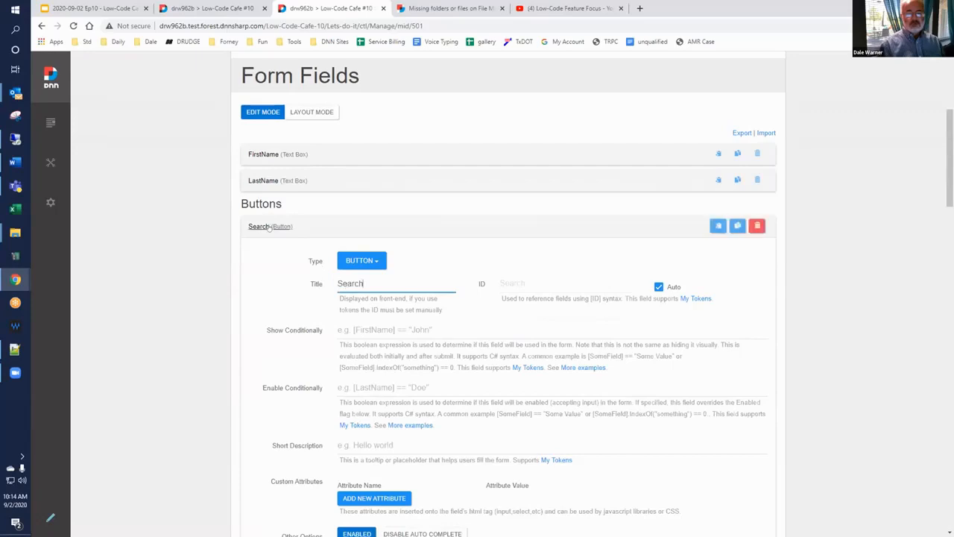
Step: Add a Filter Action Grid action to the Search button's On Click Handler
scroll(289, 275, "down", 3)
scroll(288, 275, "down", 6)
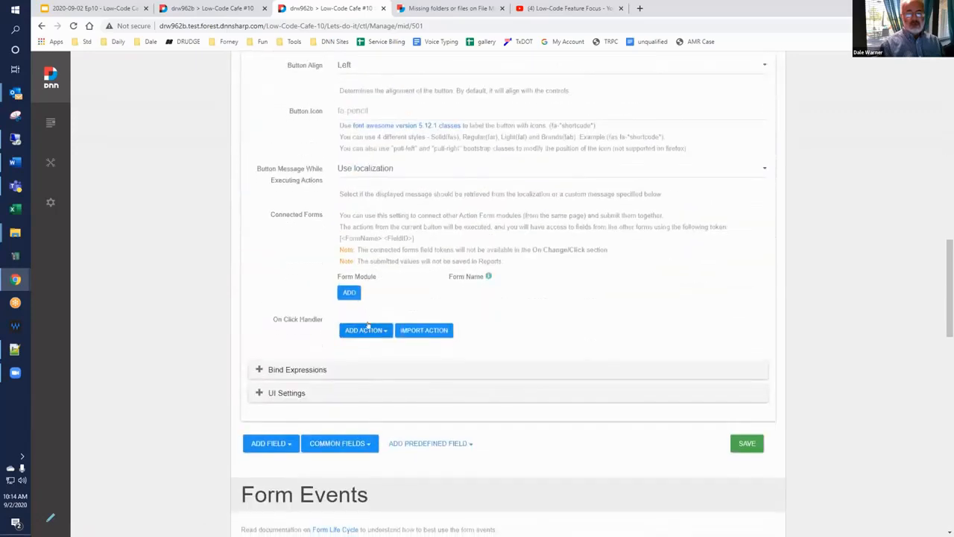
left_click(367, 329)
type("gr")
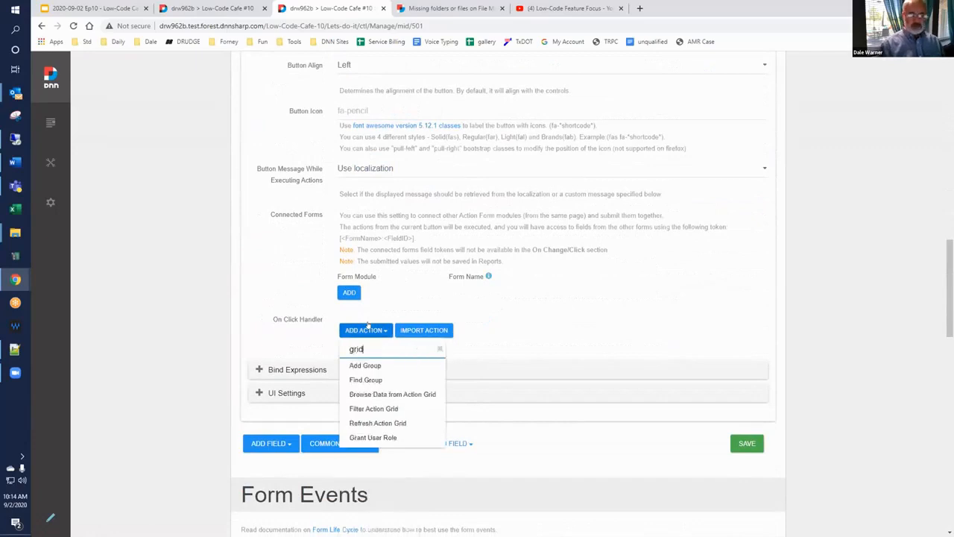
type("id")
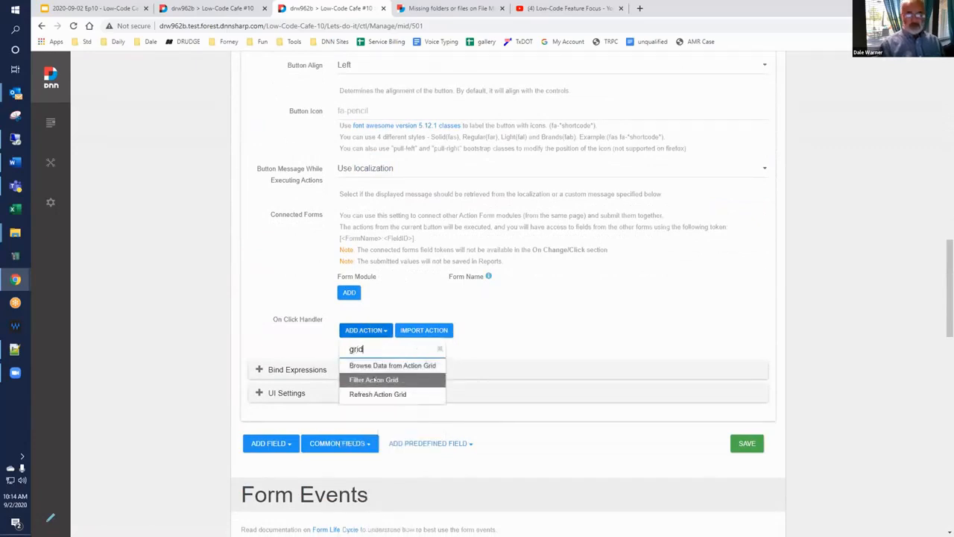
left_click(373, 381)
Step: Set the filter action's Action Grid Module to Users Grid (#500)
scroll(387, 365, "down", 1)
scroll(391, 360, "down", 3)
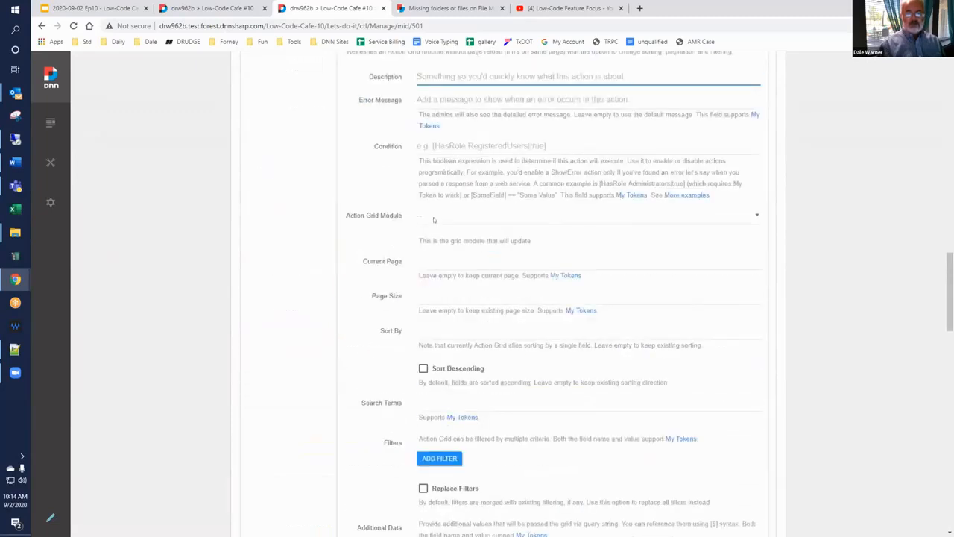
left_click(433, 217)
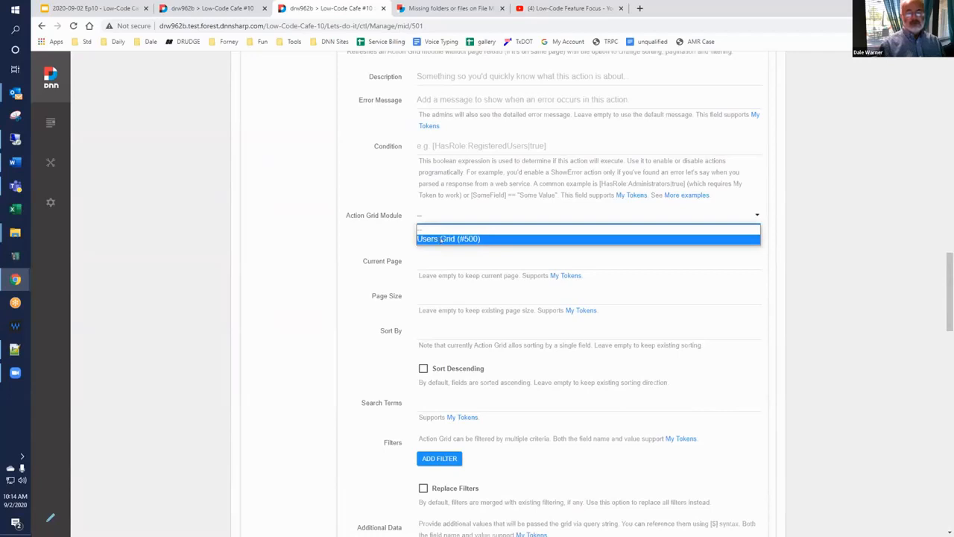
left_click(442, 238)
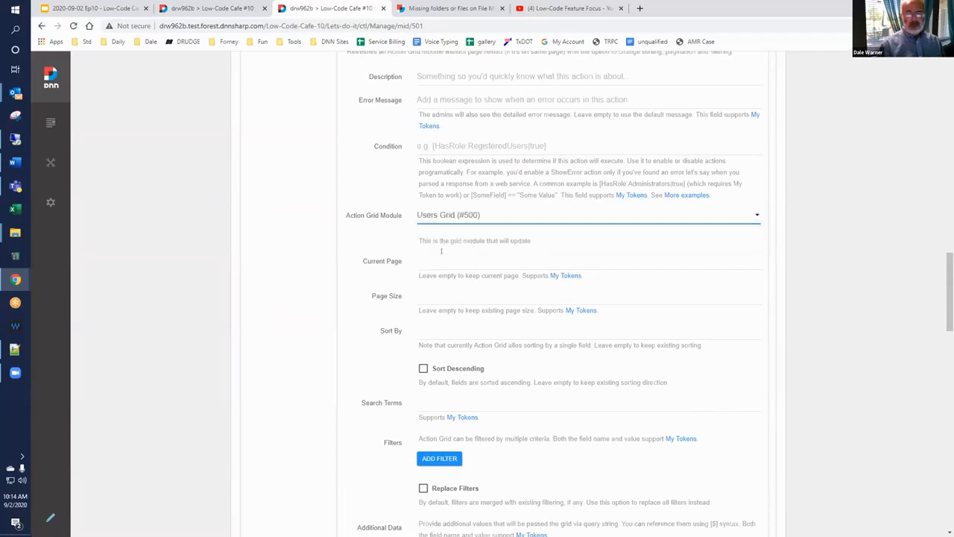
Step: Add an Additional Data entry named FirstName with the value [FirstName] to the filter action
scroll(441, 252, "down", 1)
scroll(440, 259, "down", 3)
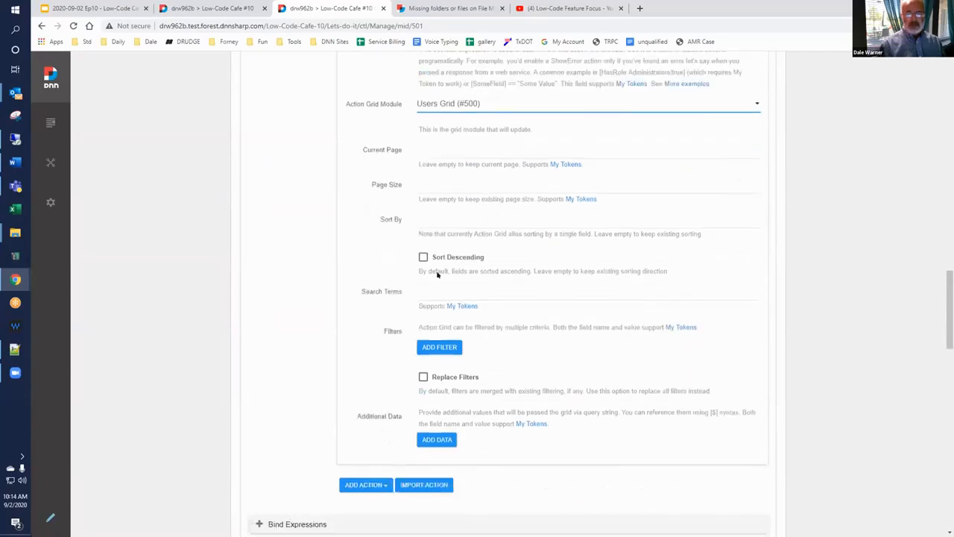
left_click(431, 350)
scroll(430, 350, "down", 2)
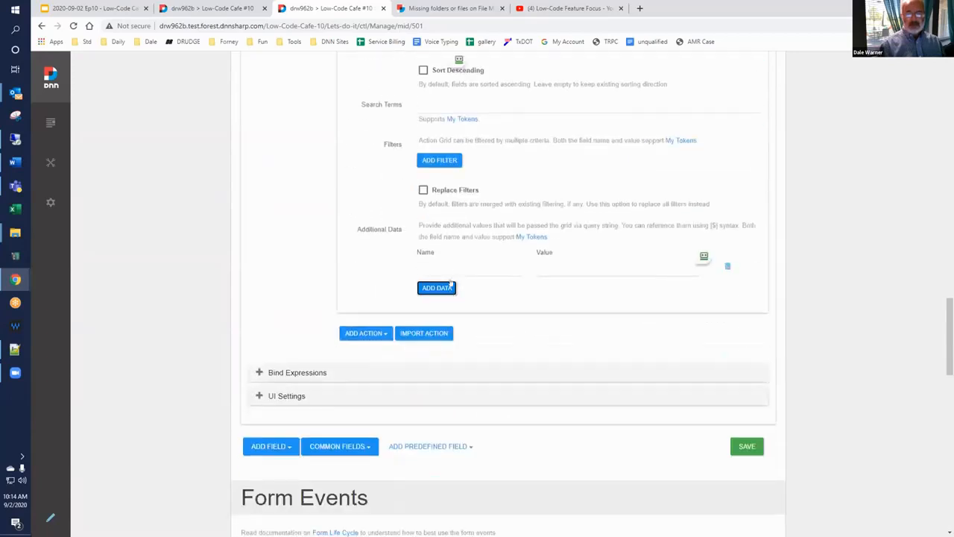
left_click(455, 275)
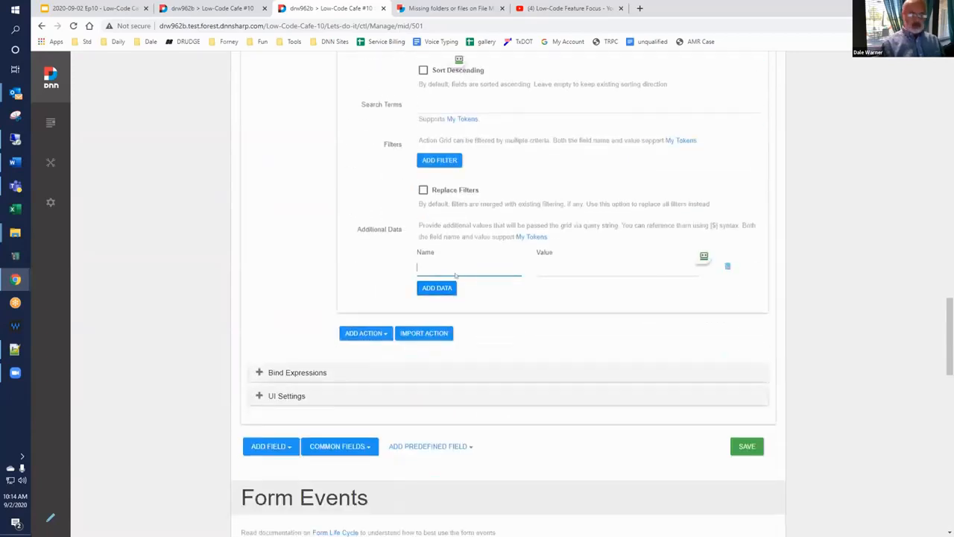
type("FirstName")
key("Tab")
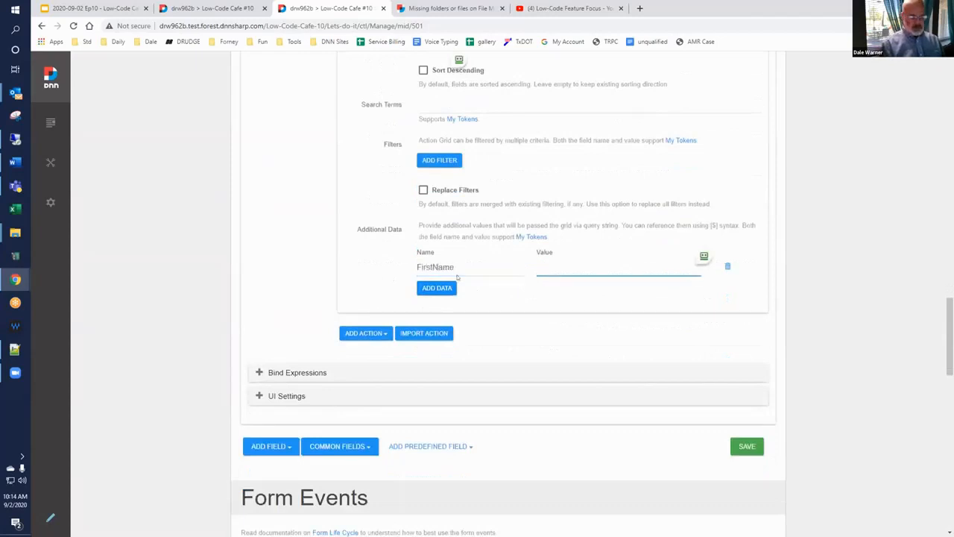
type("[FirstName]")
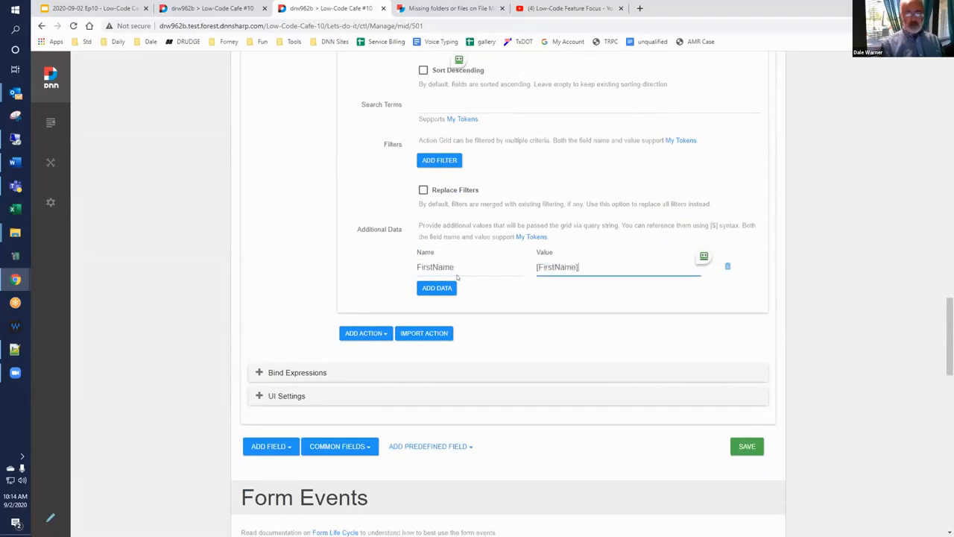
Step: Add a second Additional Data entry named LastName with the value [LastName], and save the form
left_click(444, 293)
left_click(443, 285)
type("L")
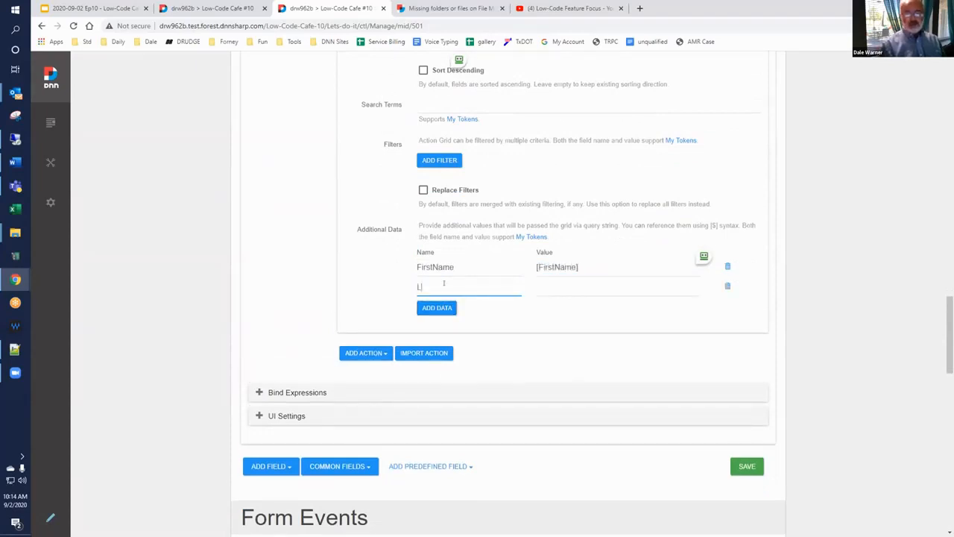
type("astName")
key("Tab")
type("[LastName")
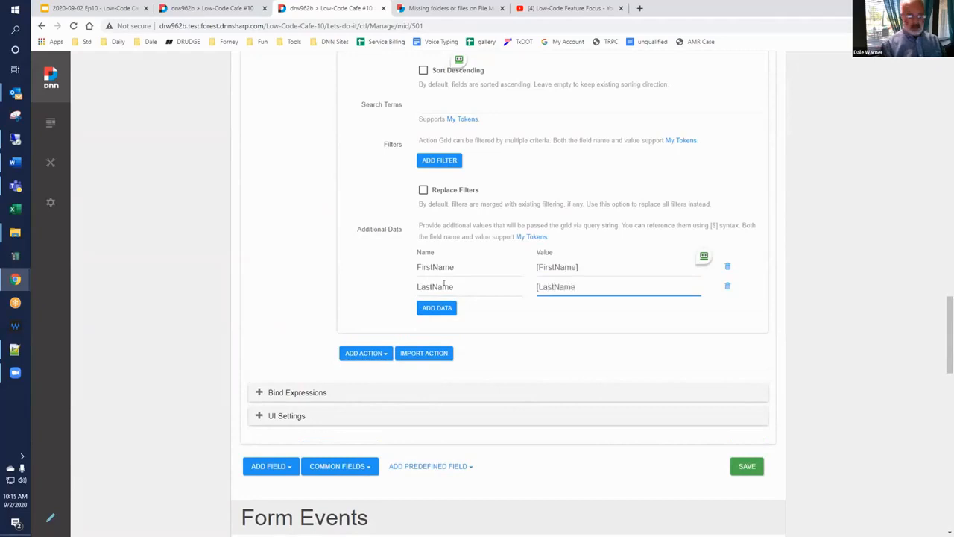
type("]")
left_click(747, 465)
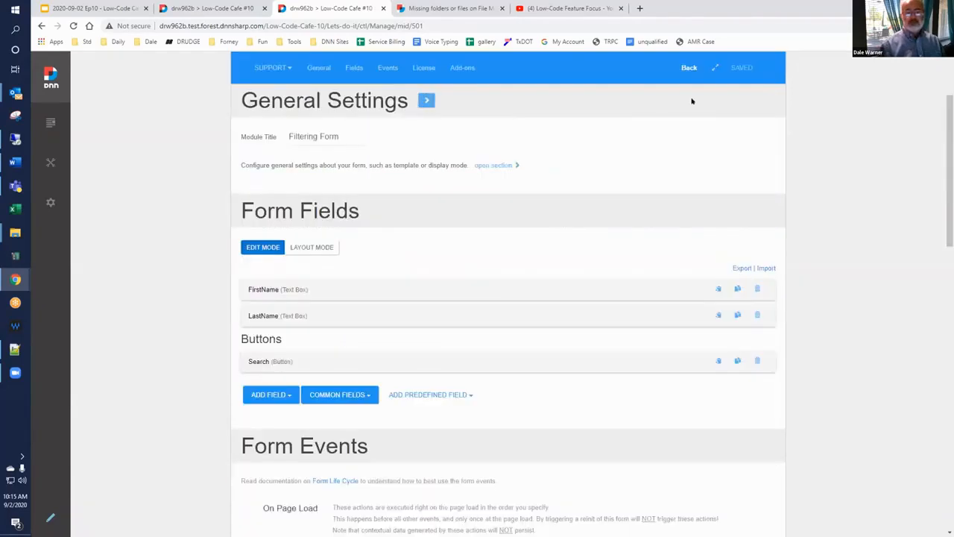
Step: Return to the page and test the filtering form with First Name "da" and Last Name "war"
left_click(687, 68)
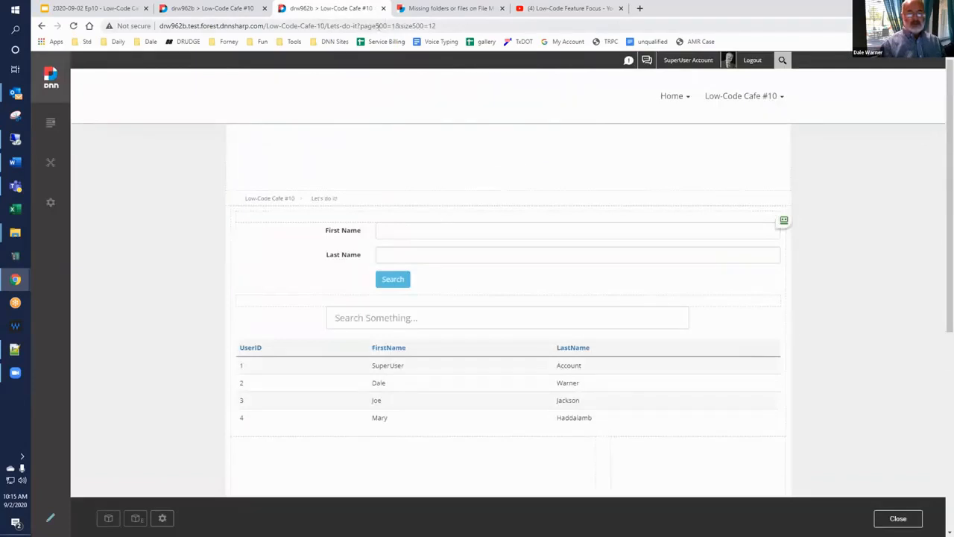
left_click(403, 229)
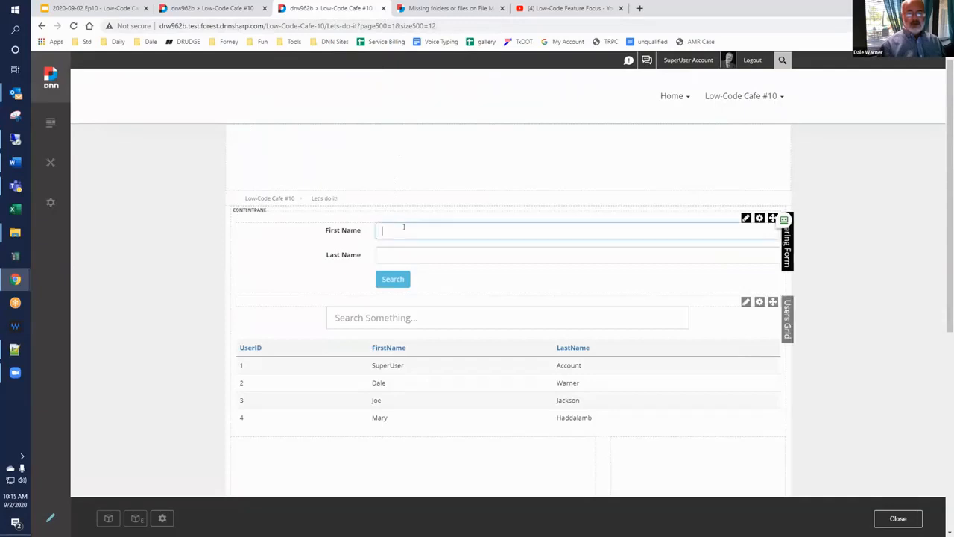
type("da")
left_click(377, 257)
type("wa")
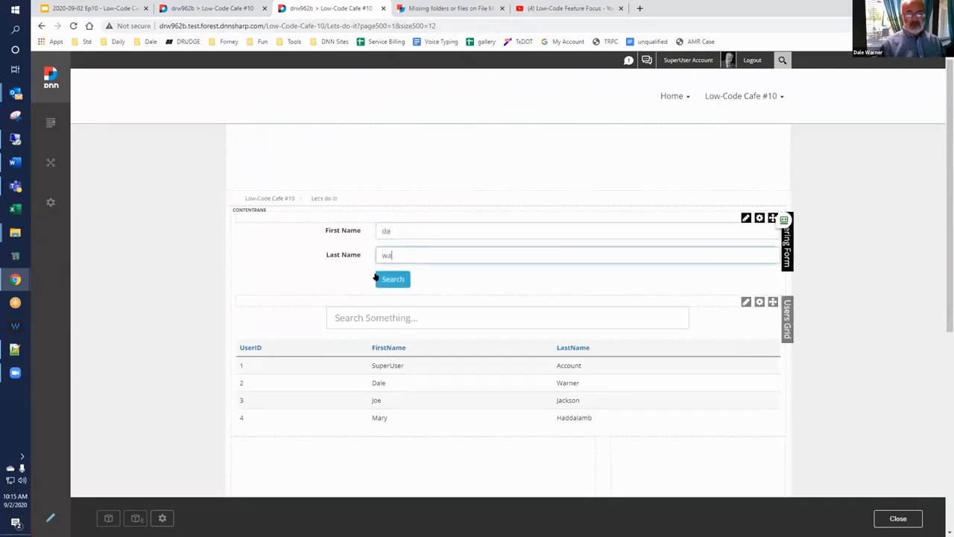
type("r")
left_click(387, 278)
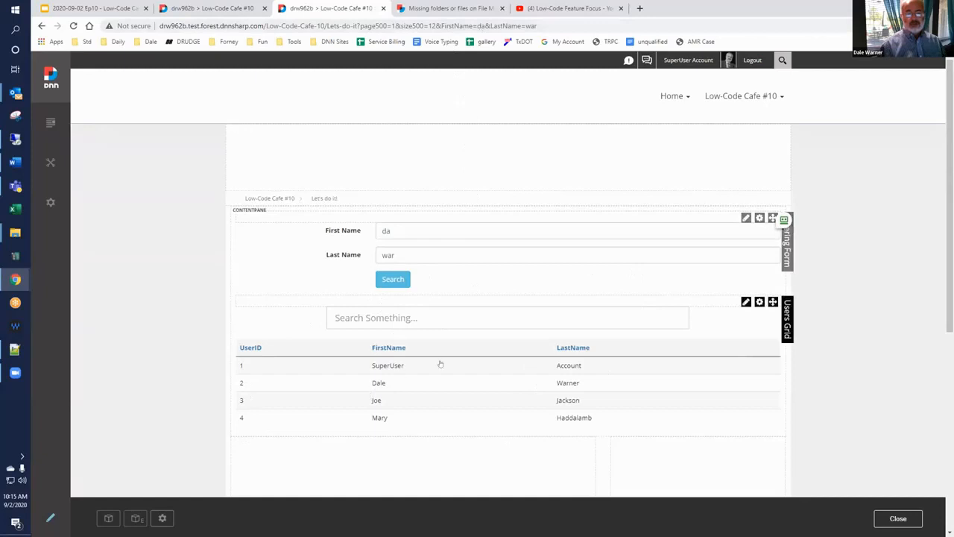
Step: Open the Users Grid's full-screen management page as another tab in the browser window and go to its Data Source settings
right_click(727, 289)
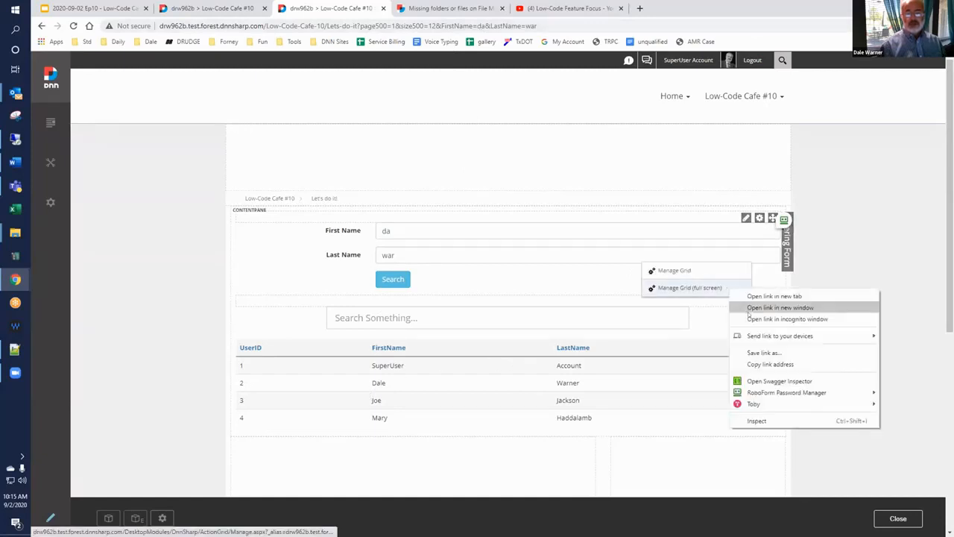
left_click(775, 307)
left_click_drag(98, 28, 477, 18)
left_click(131, 234)
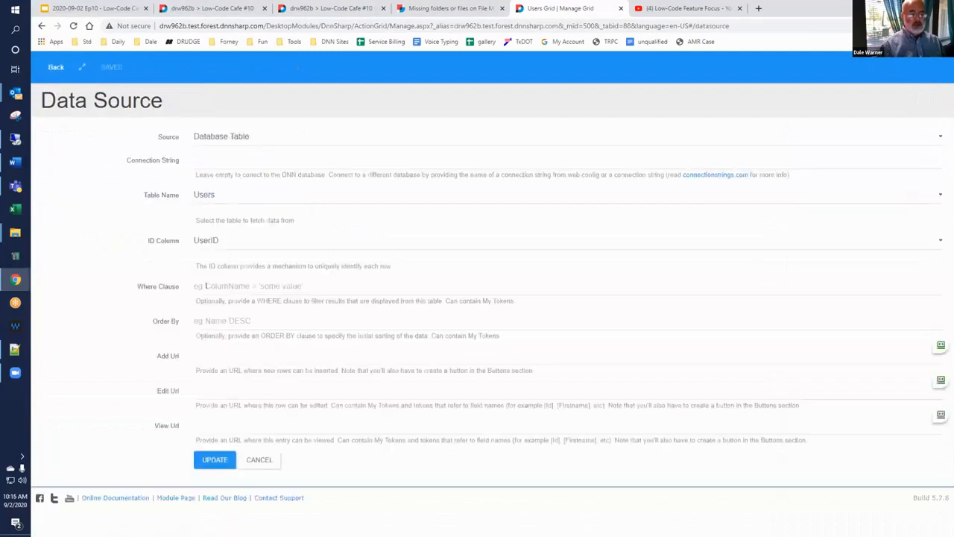
Step: Set the Users Grid's Where Clause to FirstName like ('[Get:FirstName]%') AND LastName like ('[Get:LastName]%') and update the data source
left_click(210, 284)
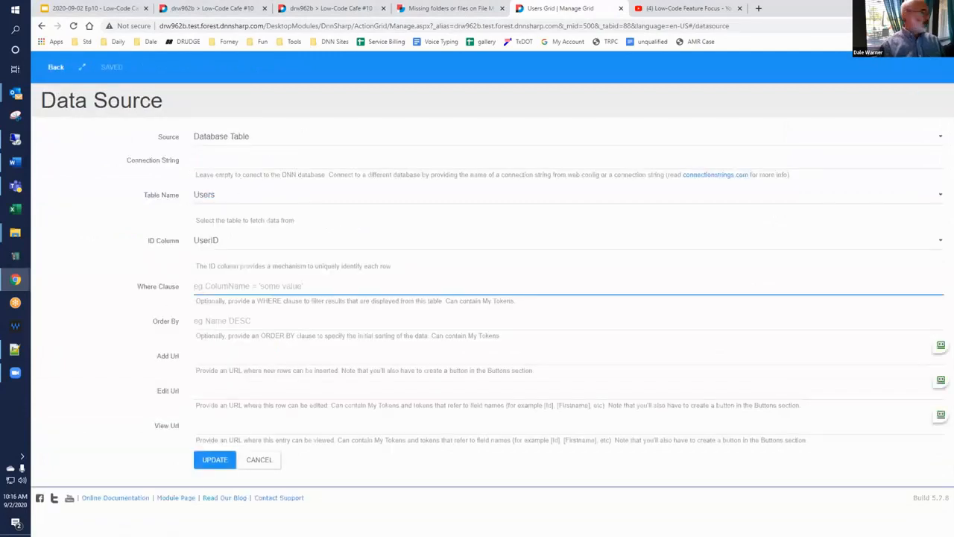
key("alt+Tab")
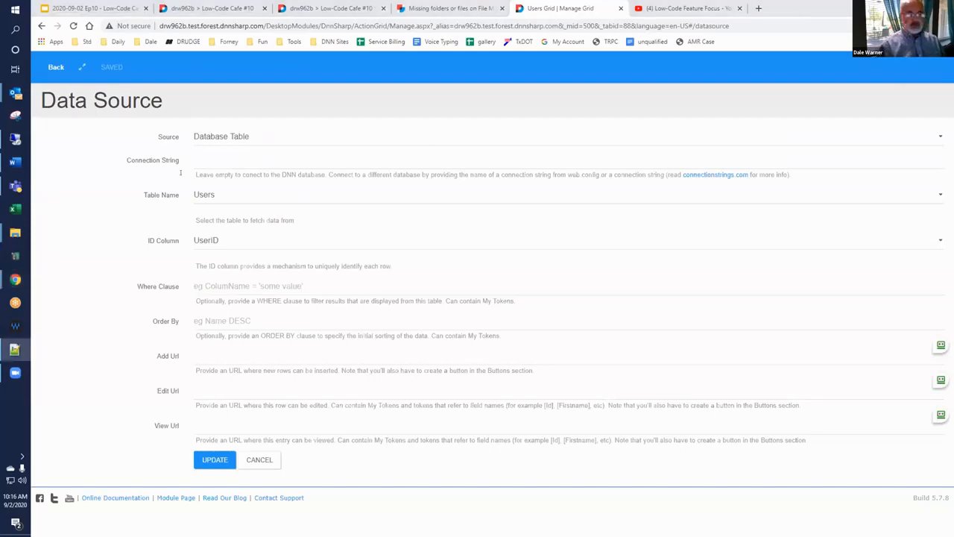
left_click(220, 295)
type("FirstName like ('[Get:FirstName]%') AND LastName like ('[Get:LastName]%')")
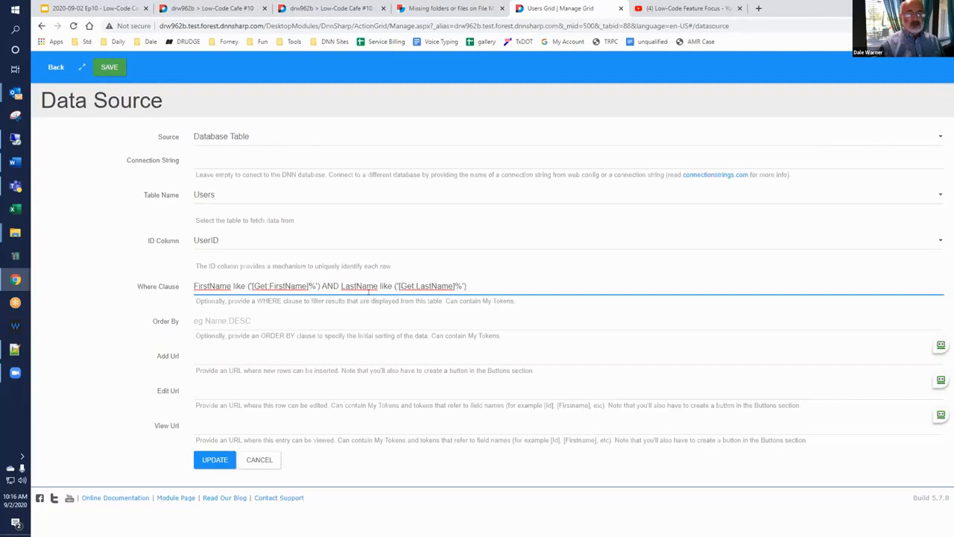
left_click(204, 459)
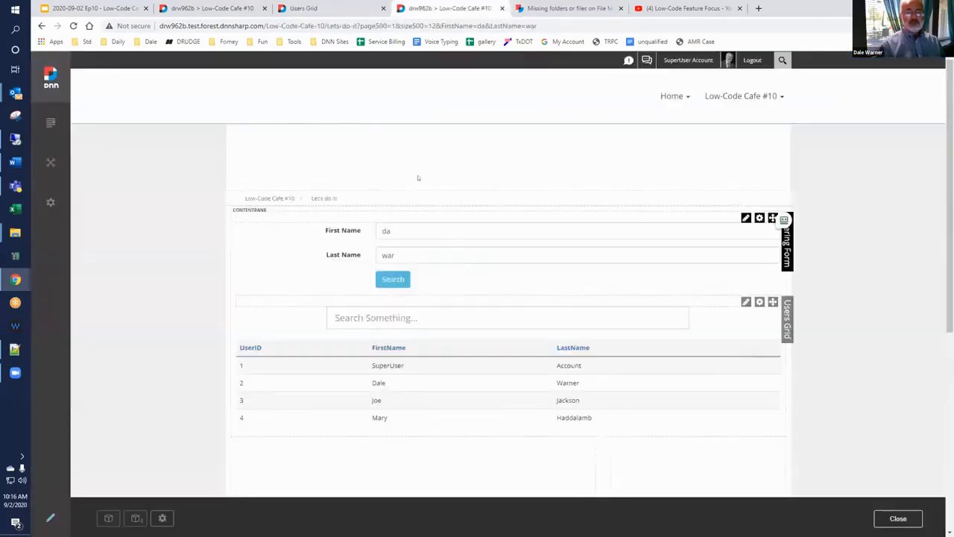
Step: Return to the Let's do it! page, reload it without the old filter values, and search with First Name "da"
left_click(329, 199)
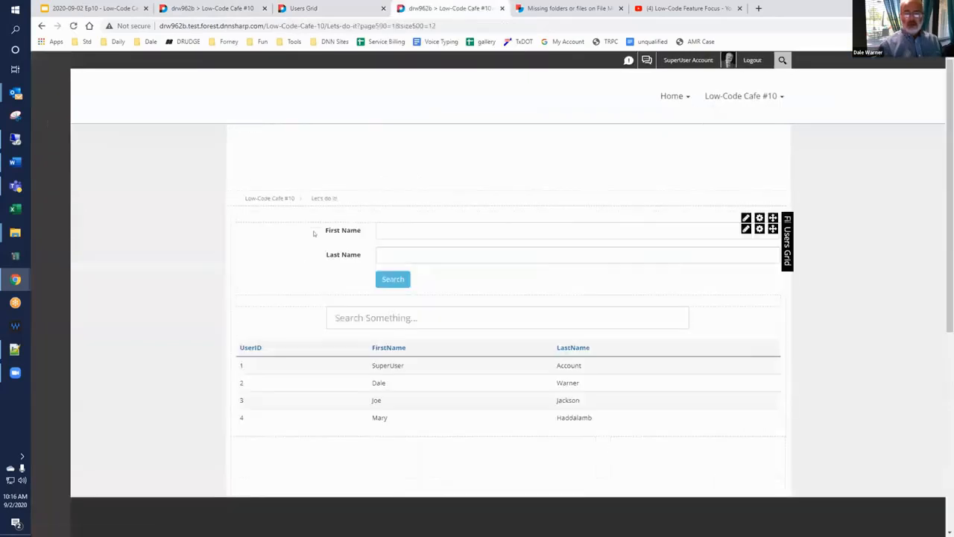
left_click(394, 231)
type("da")
left_click(394, 280)
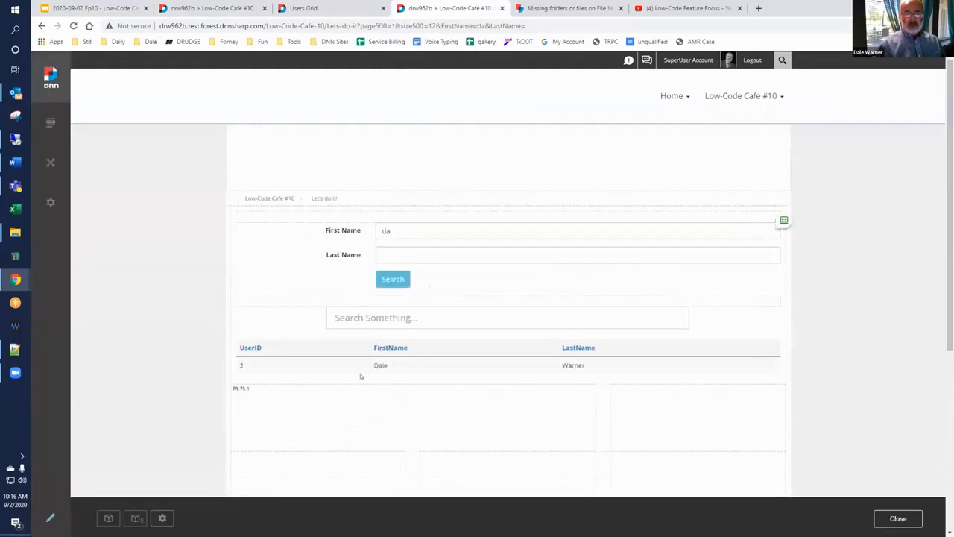